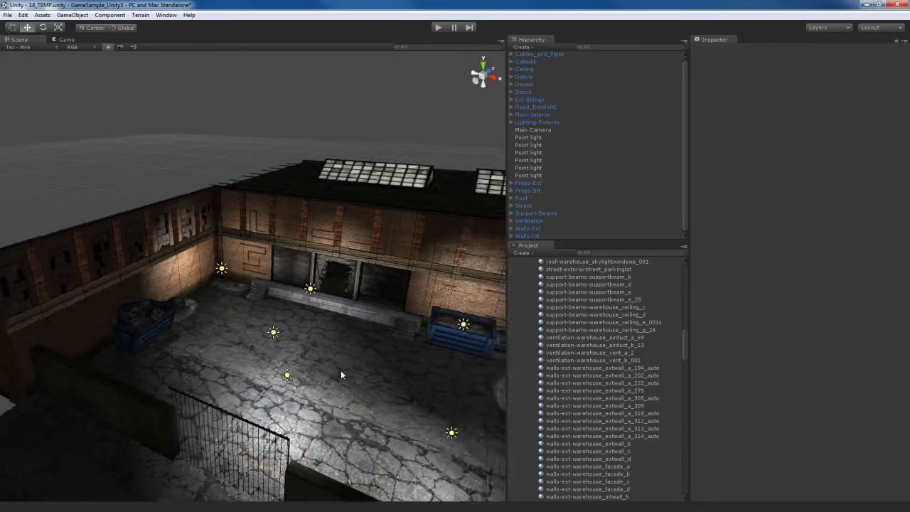
Delete all six point lights from the warehouse scene.
alt+drag(289, 375, 381, 380)
right_drag(381, 379, 361, 372)
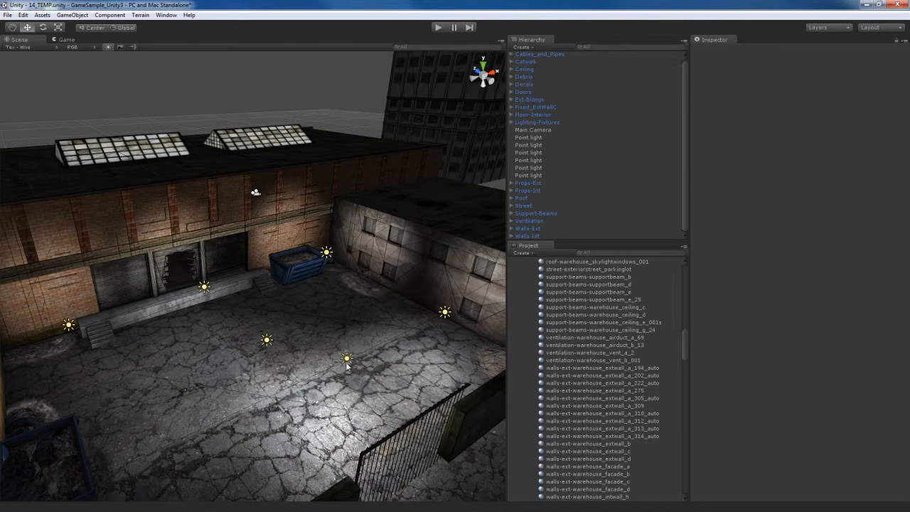
click(347, 359)
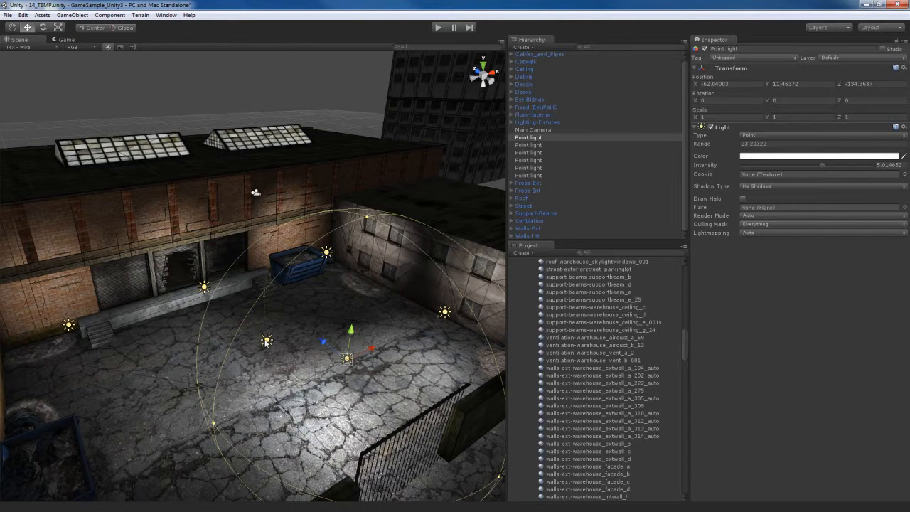
click(539, 145)
click(537, 137)
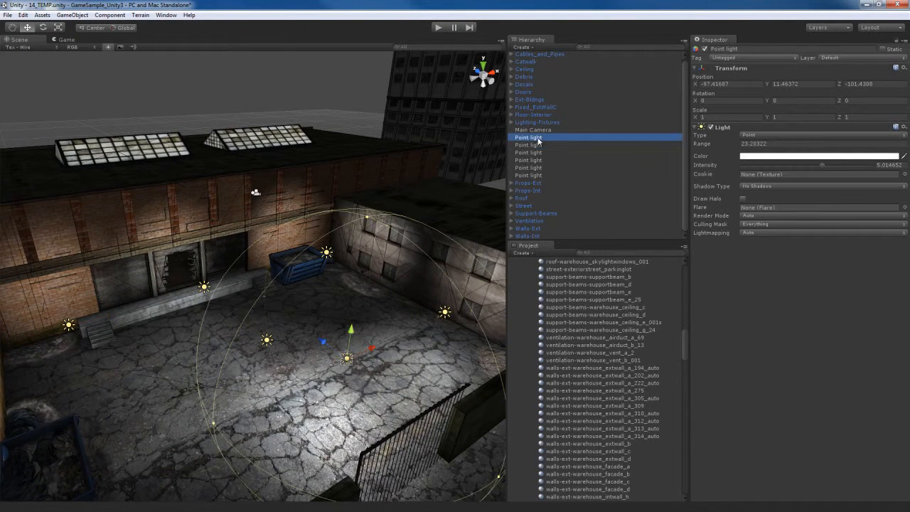
shift+click(535, 176)
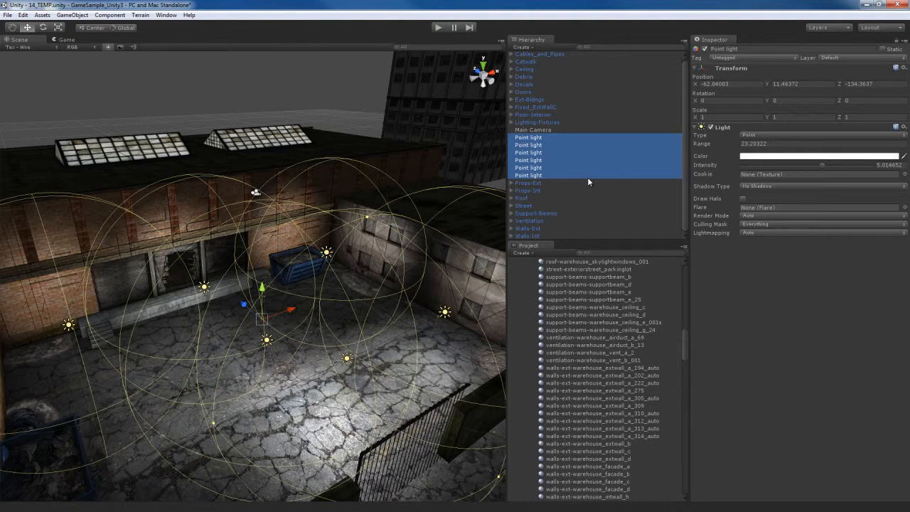
key(Delete)
Create a directional light in the scene.
alt+drag(344, 277, 361, 323)
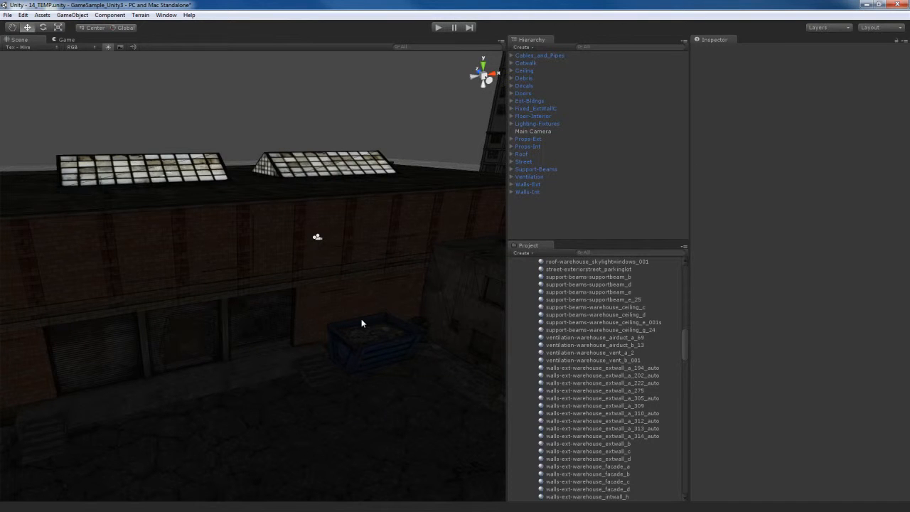
alt+drag(361, 324, 389, 335)
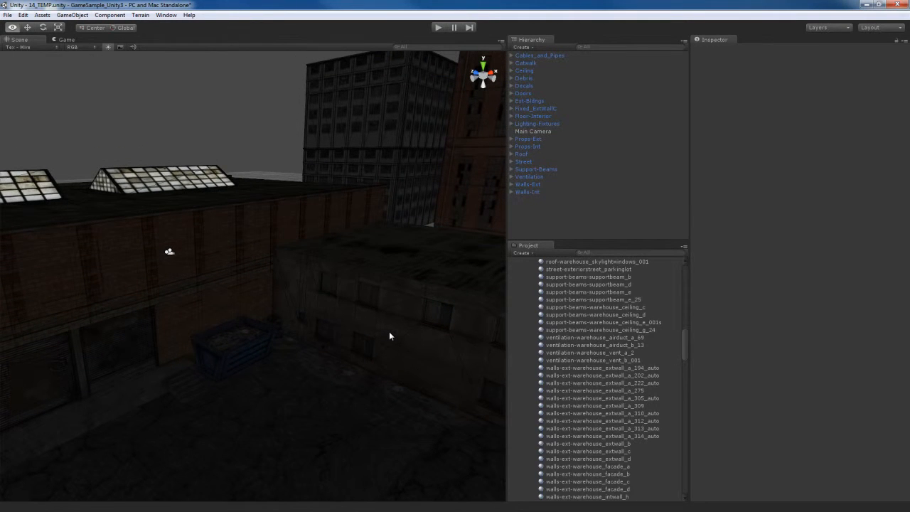
key(w)
right_drag(389, 336, 272, 315)
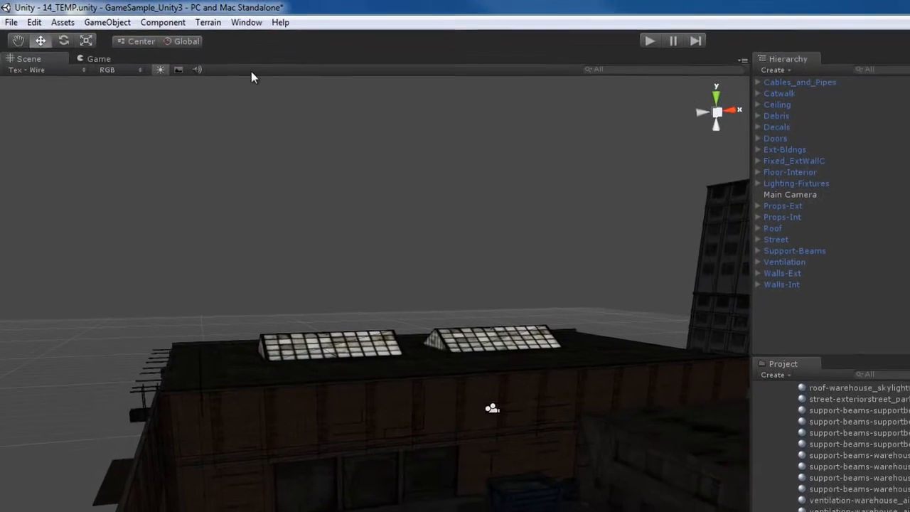
click(79, 18)
mouse_move(120, 55)
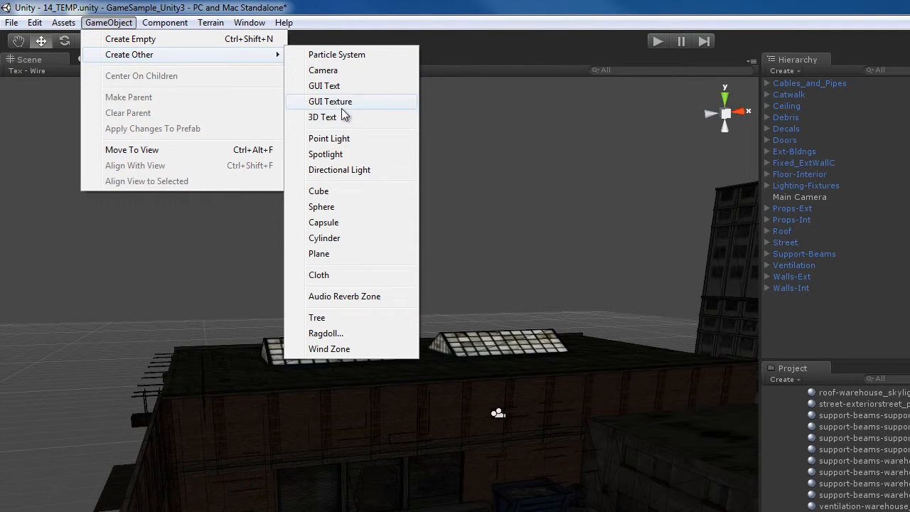
click(340, 170)
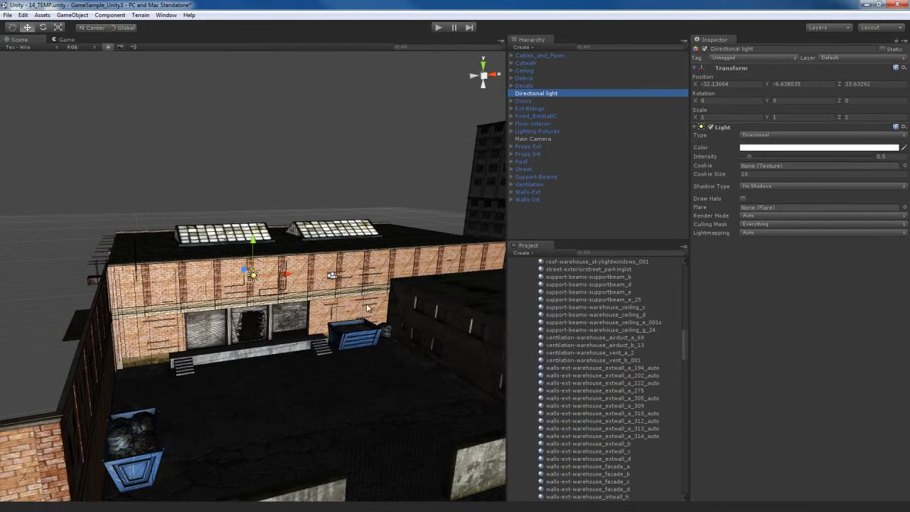
Rotate the directional light to about 30 degrees on X and 90 degrees on Y.
scroll(366, 309, up, 8)
right_drag(327, 288, 386, 318)
key(s)
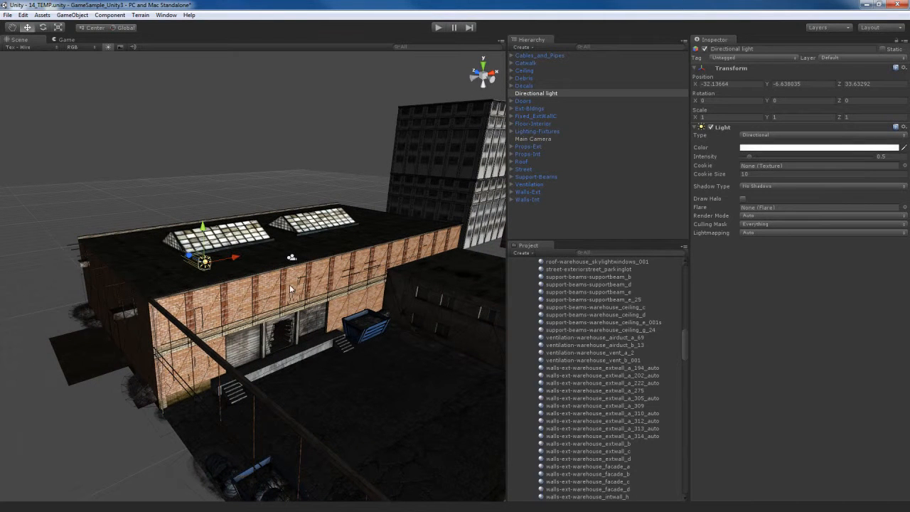
key(e)
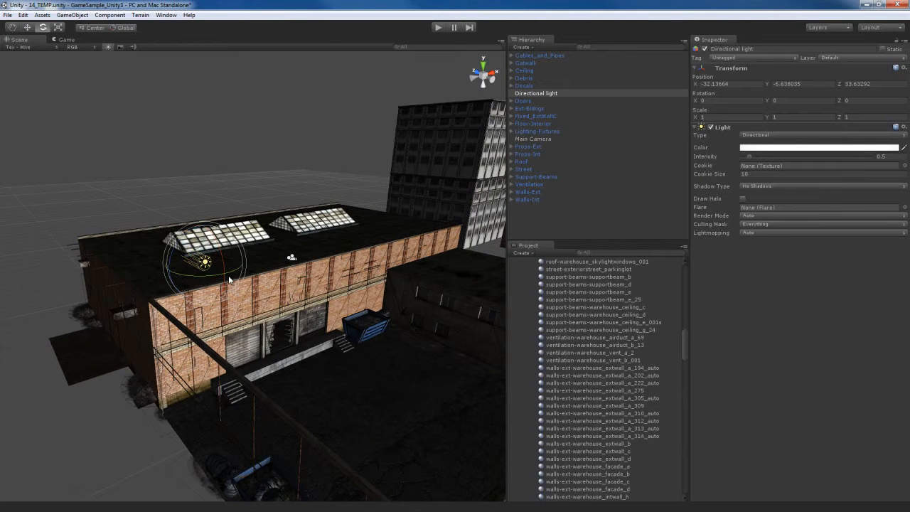
drag(236, 273, 145, 274)
drag(187, 237, 220, 223)
Move the directional light to the view's focus in the courtyard, at about X -73.6, Y 0, Z -105.8.
right_drag(359, 317, 288, 328)
key(d)
key(w)
key(s)
key(ctrl+alt+f)
key(w)
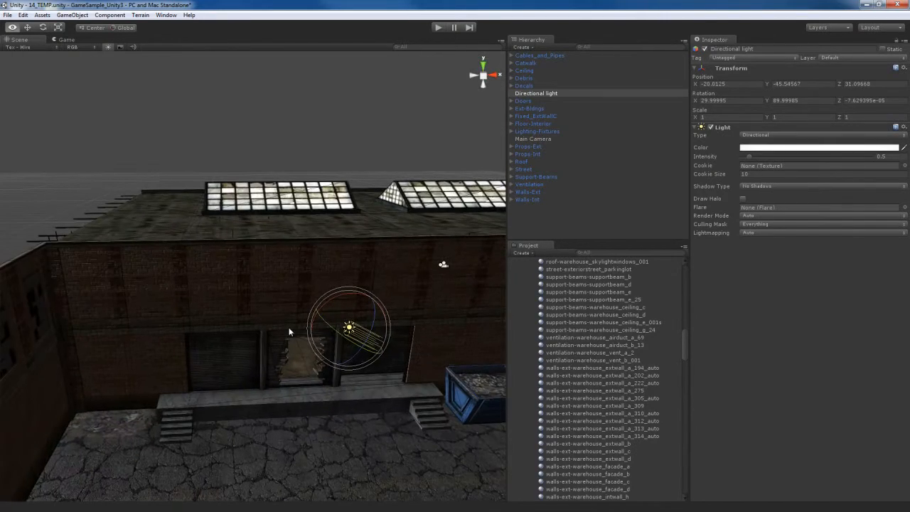
right_drag(383, 323, 392, 357)
key(w)
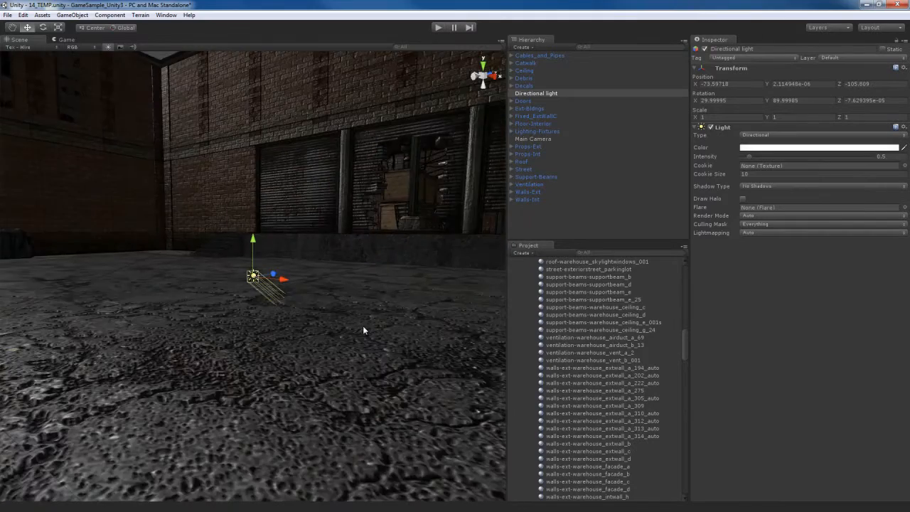
Raise the directional light to about Y 45 and shift it over the warehouse roof to about X -101, Z -38.
scroll(363, 326, down, 8)
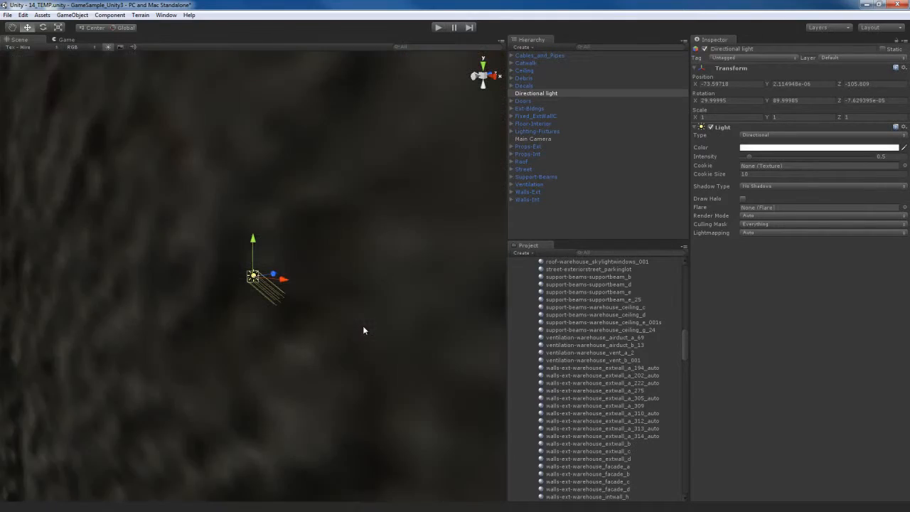
middle_drag(344, 244, 400, 345)
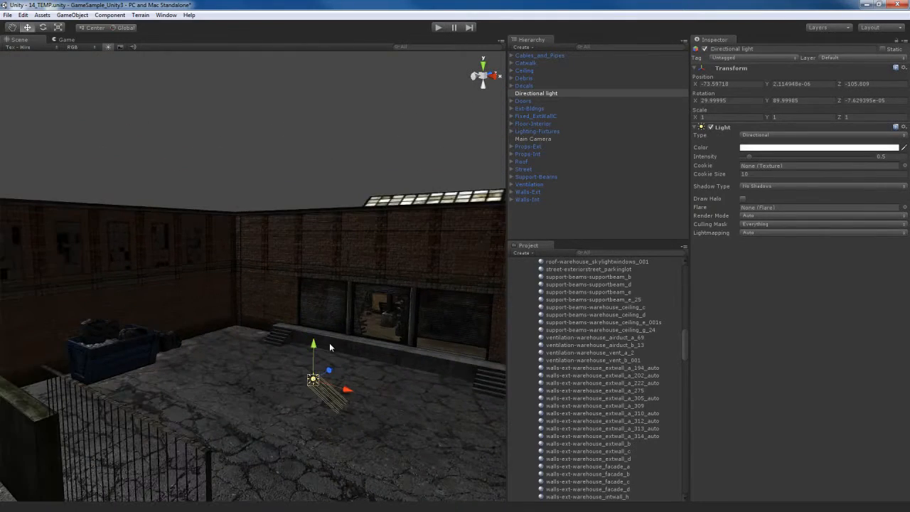
drag(316, 348, 317, 69)
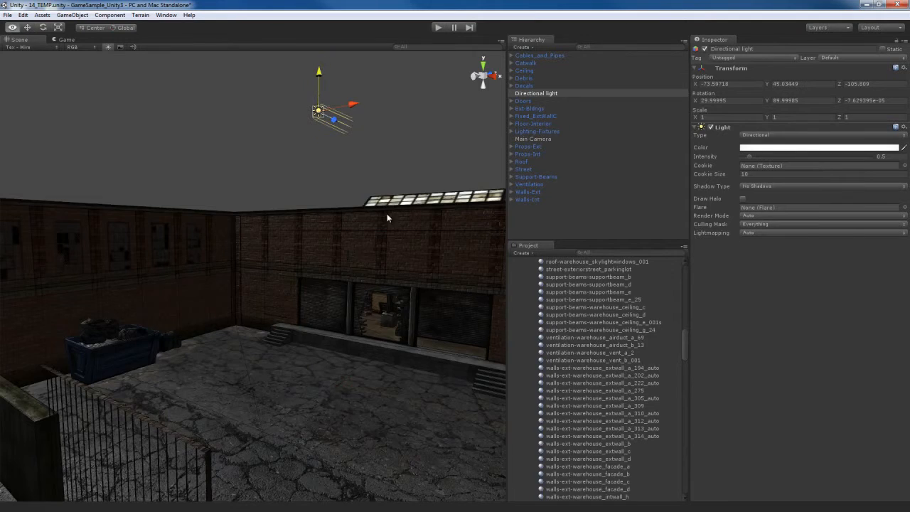
middle_drag(385, 227, 379, 286)
alt+drag(380, 285, 349, 260)
drag(331, 223, 238, 245)
drag(304, 206, 533, 217)
Try rotating the directional light above the roof to see how its angle affects the lighting.
alt+drag(315, 270, 353, 257)
key(e)
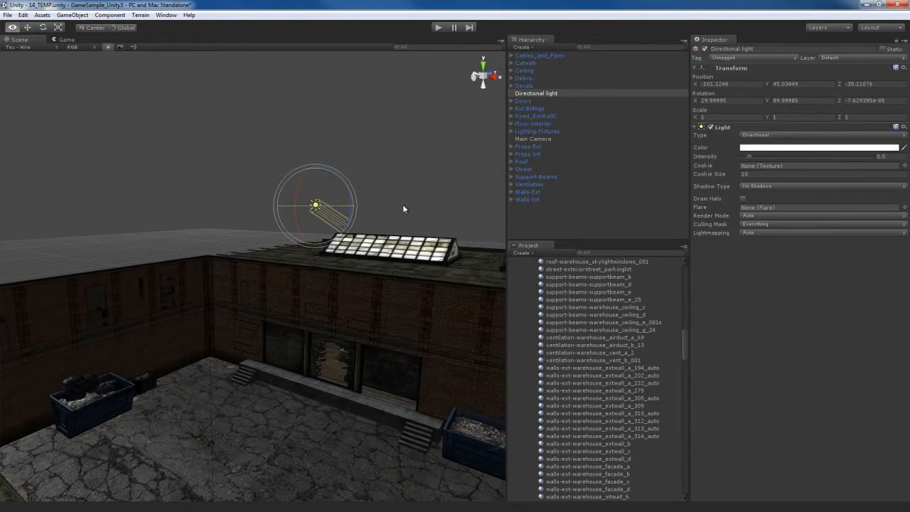
alt+drag(391, 226, 404, 233)
drag(346, 197, 349, 275)
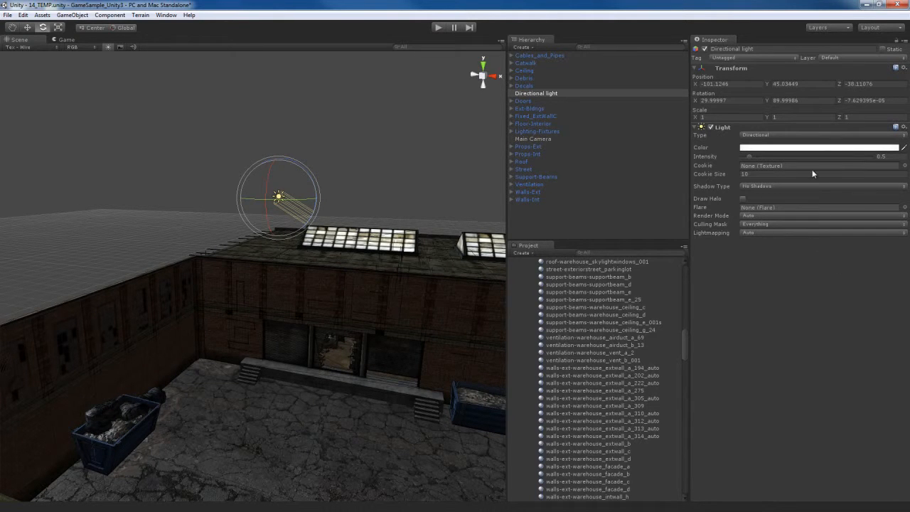
Keep the light's type as Directional and tint its color pale warm yellow with hue 46.
click(776, 135)
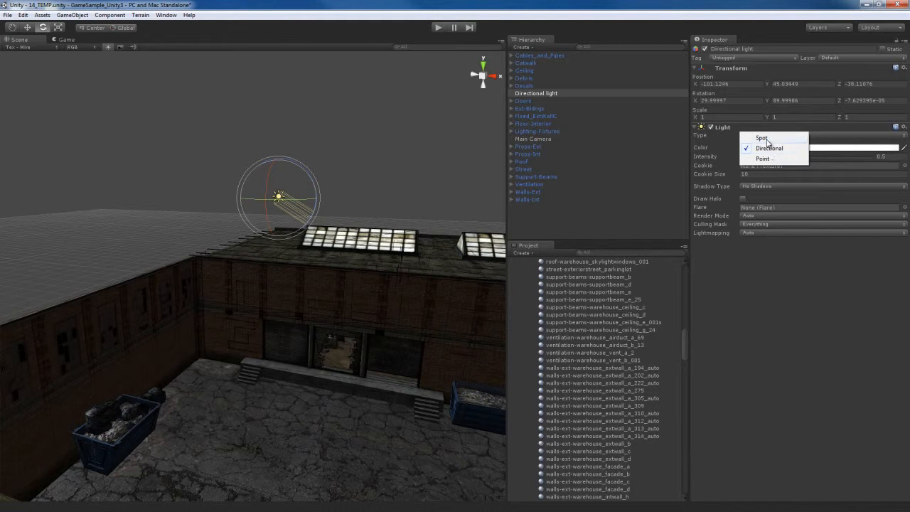
click(770, 151)
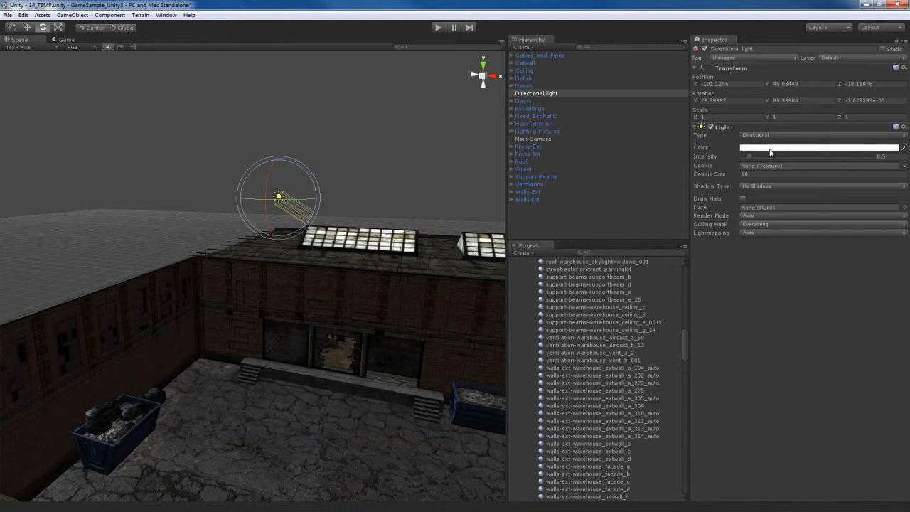
click(780, 150)
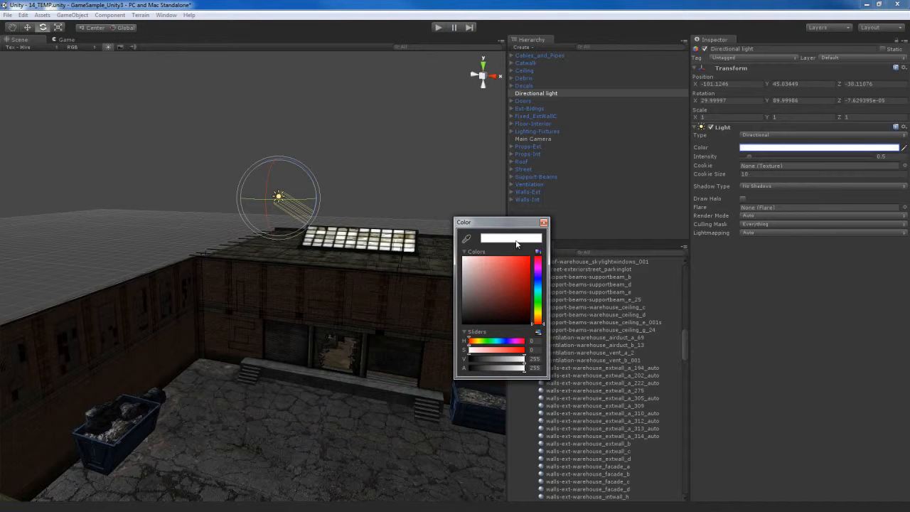
drag(539, 315, 539, 315)
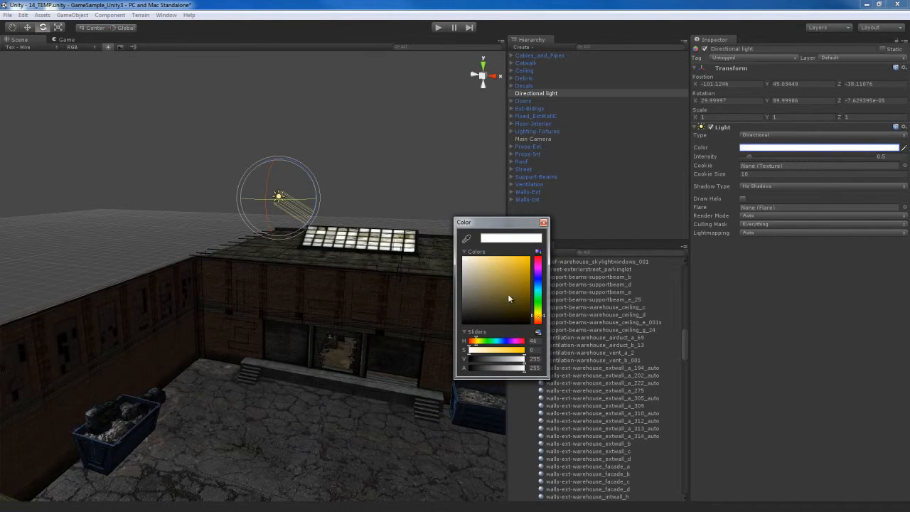
drag(487, 264, 486, 263)
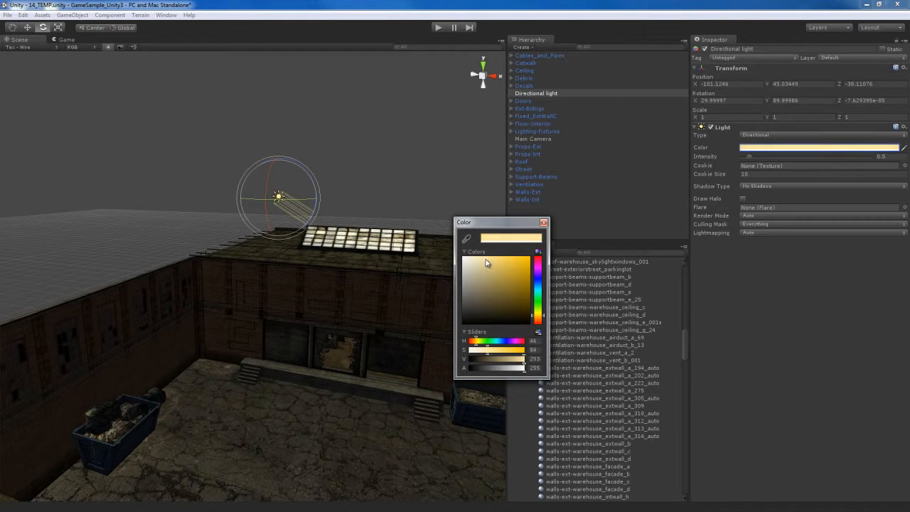
click(544, 222)
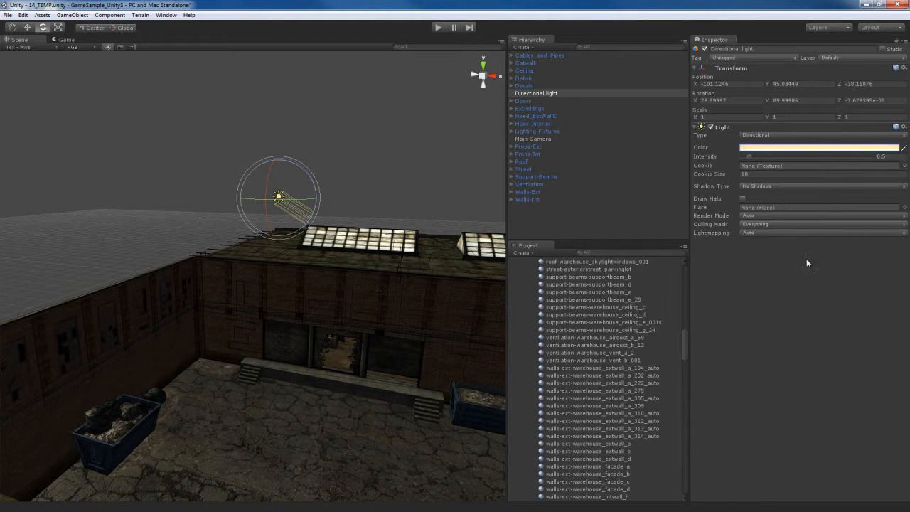
Set the directional light's shadow type to Soft Shadows and check the shading inside the warehouse.
click(771, 186)
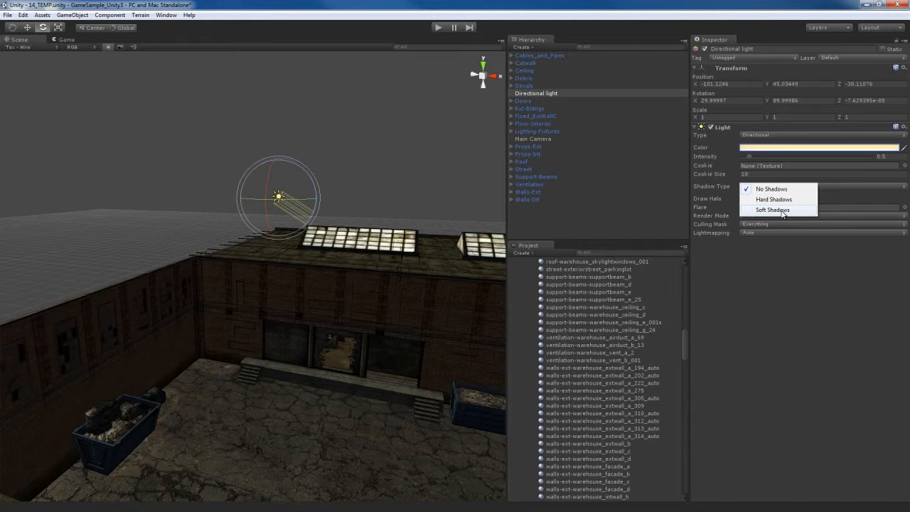
click(780, 210)
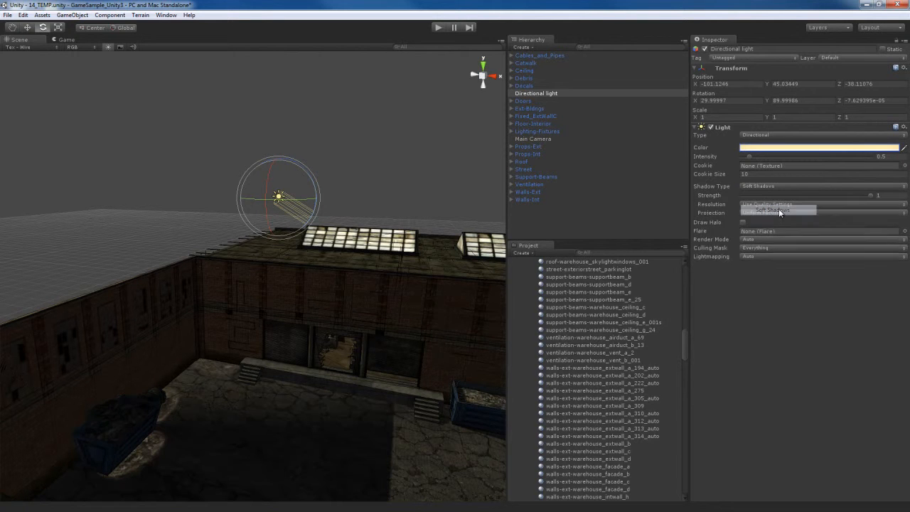
alt+drag(346, 337, 276, 177)
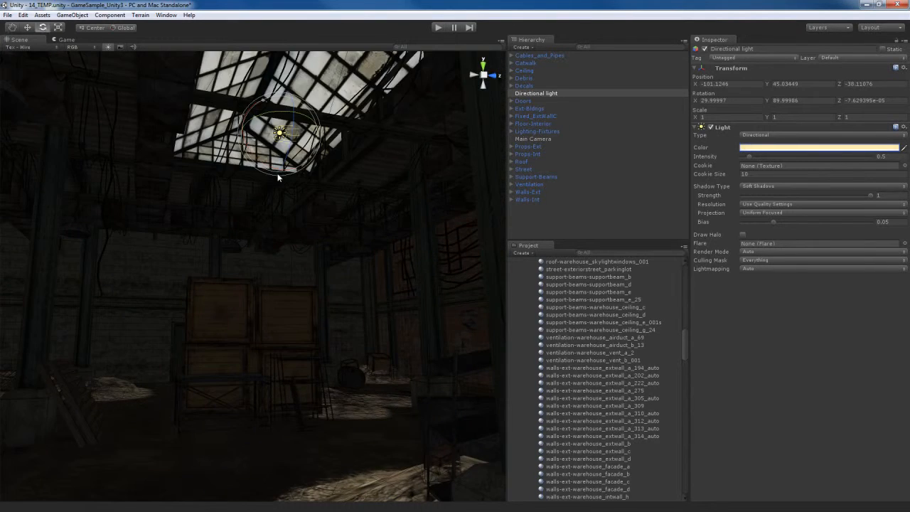
alt+drag(286, 223, 292, 166)
Turn off Cast Shadows in the Mesh Renderer of the roof's Warehouse_SkylightWindows_001 glass.
right_drag(252, 322, 279, 345)
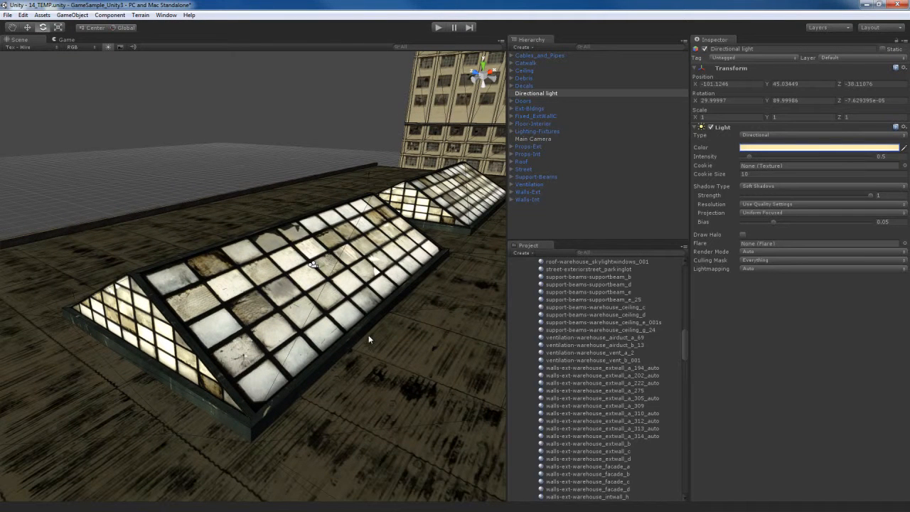
click(317, 317)
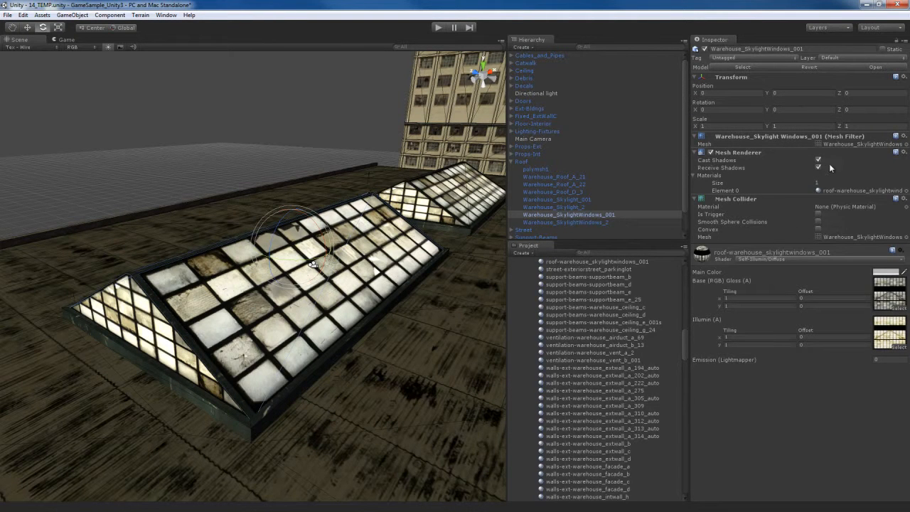
right_drag(387, 298, 372, 256)
key(w)
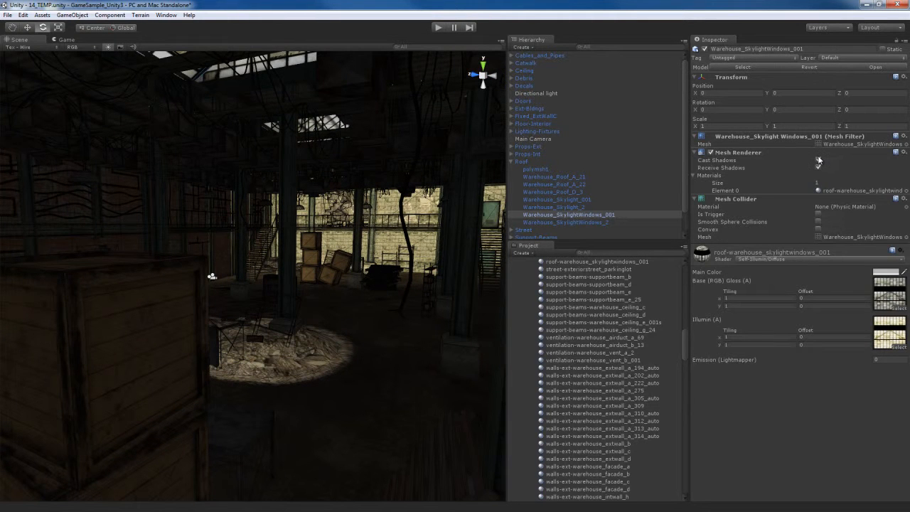
click(818, 161)
Check the skylight shadows on the warehouse floor and rotate the directional light to about X 61, Y 114, Z -6.
right_drag(341, 290, 295, 202)
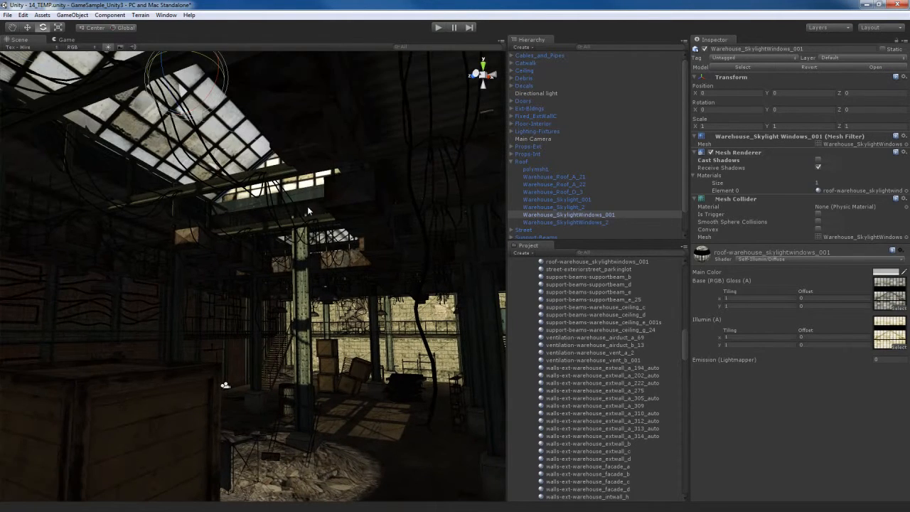
right_drag(366, 360, 346, 326)
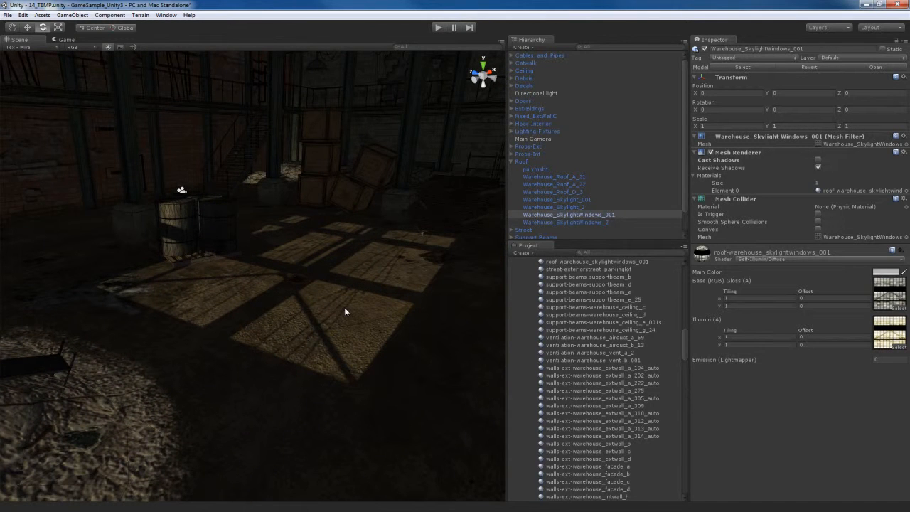
right_drag(320, 325, 333, 310)
scroll(333, 310, down, 3)
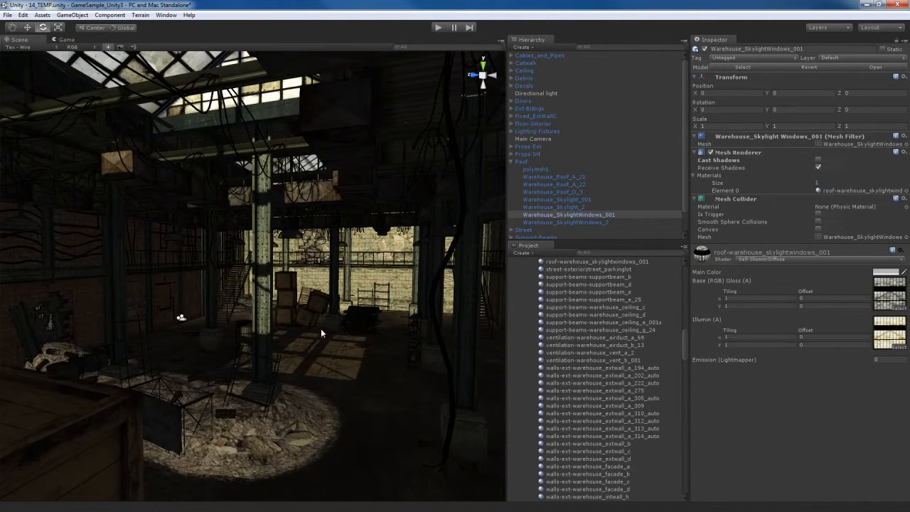
right_drag(364, 273, 28, 285)
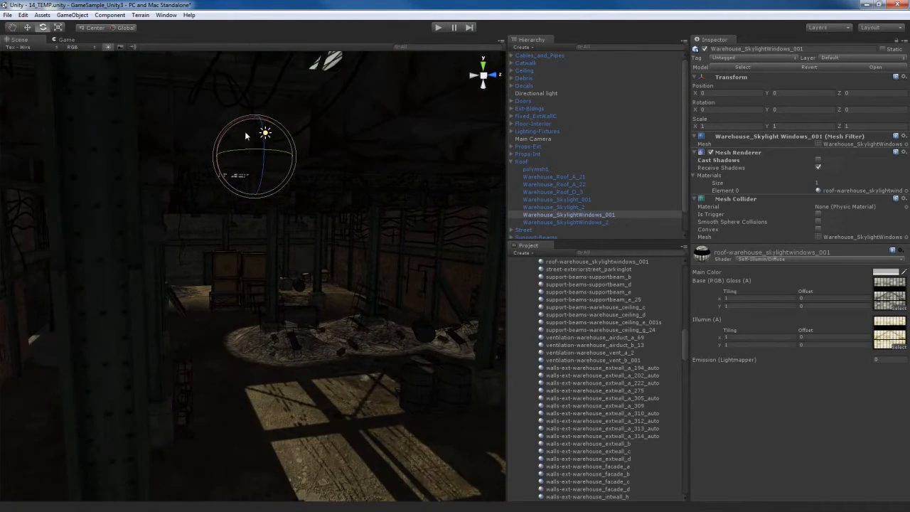
click(265, 135)
right_drag(264, 135, 267, 206)
key(e)
drag(252, 122, 271, 119)
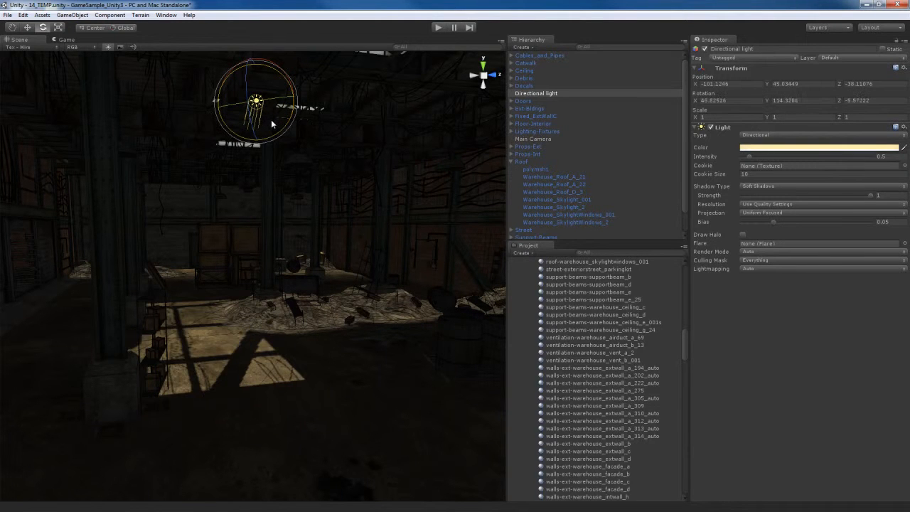
Turn off Cast Shadows in the Mesh Renderer of the roof's Warehouse_SkylightWindows_2 glass.
right_drag(273, 231, 391, 119)
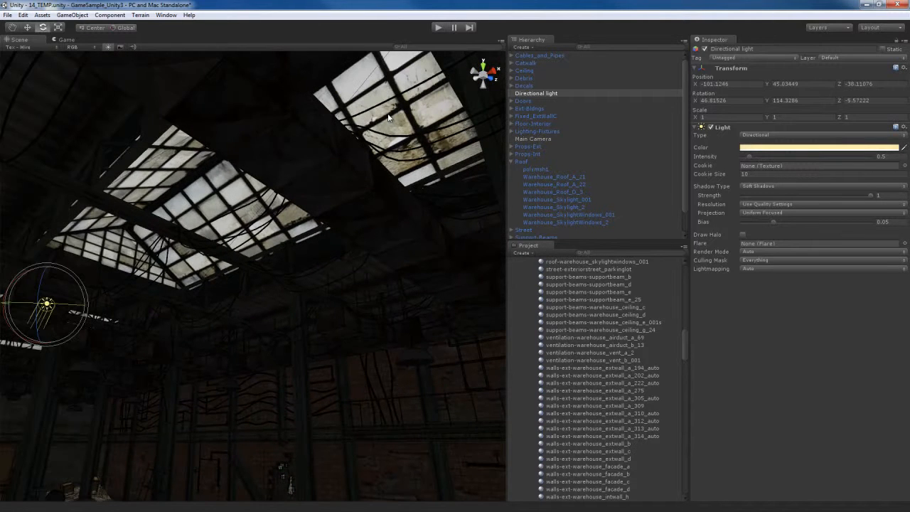
click(403, 81)
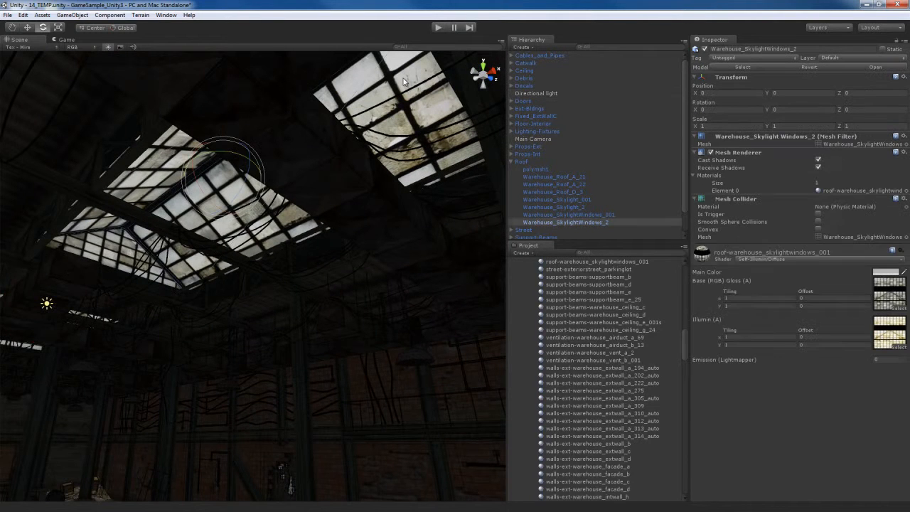
click(818, 159)
Examine the directional light and its shadows on the exterior street, then through the loading doors and across the warehouse interior.
right_drag(305, 213, 159, 282)
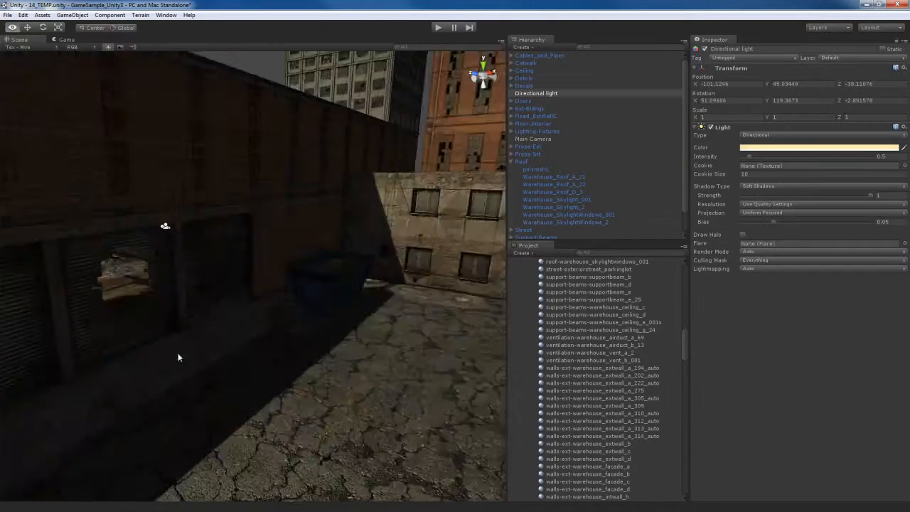
right_drag(178, 358, 273, 364)
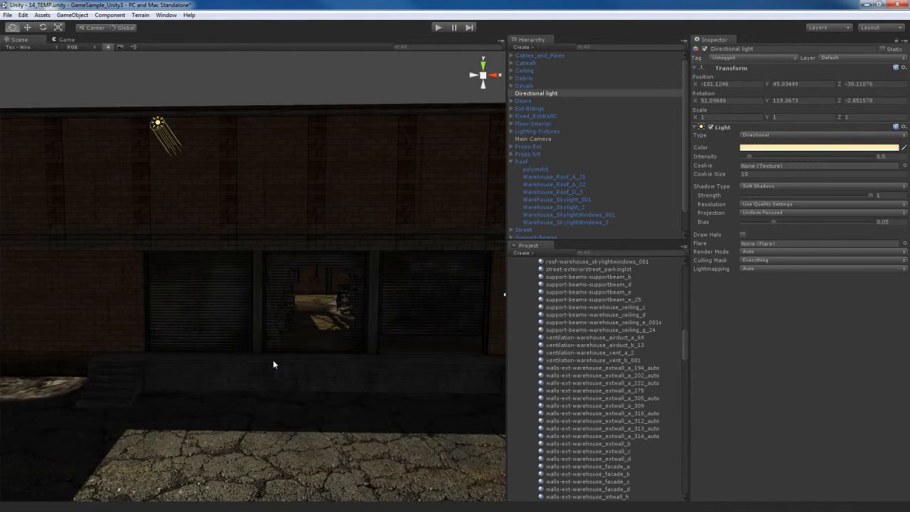
key(w)
right_drag(242, 373, 305, 376)
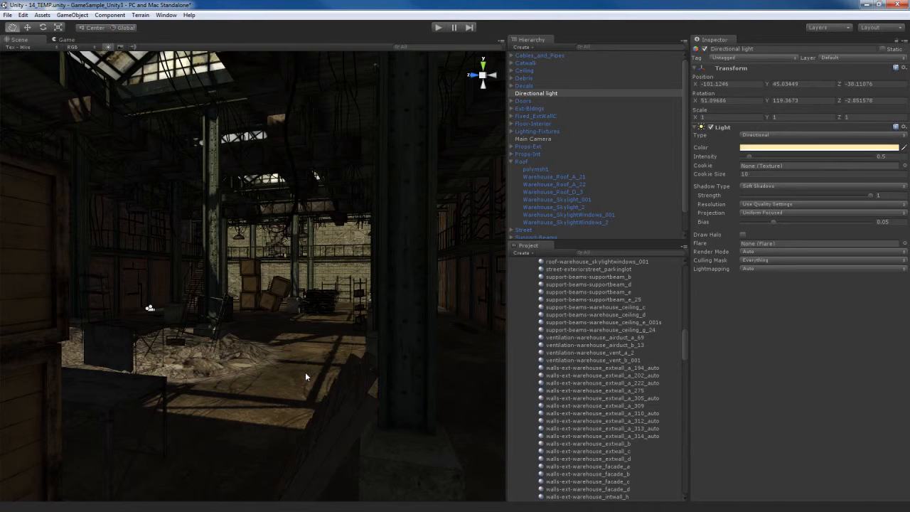
mouse_move(306, 375)
right_down()
mouse_move(296, 333)
mouse_move(307, 379)
mouse_move(304, 368)
right_up()
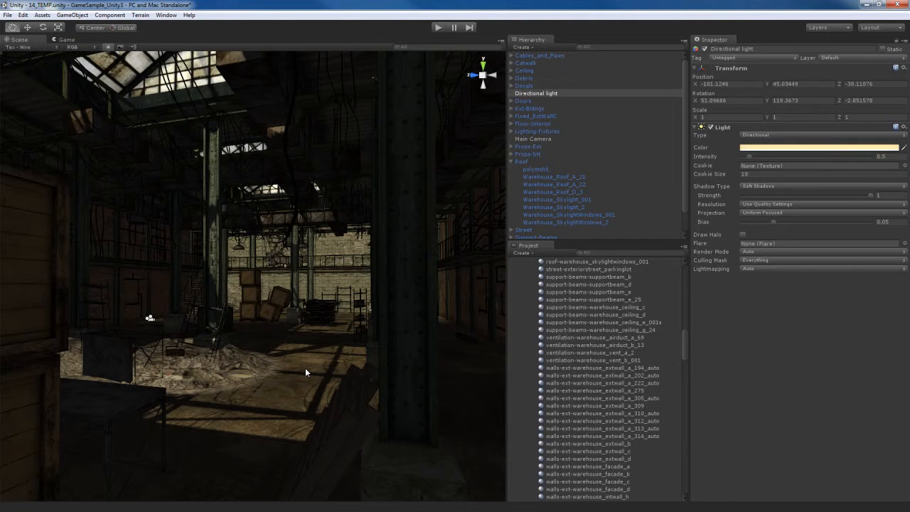
Rename the directional light to Sun Light and locate it in the scene's object list.
click(551, 93)
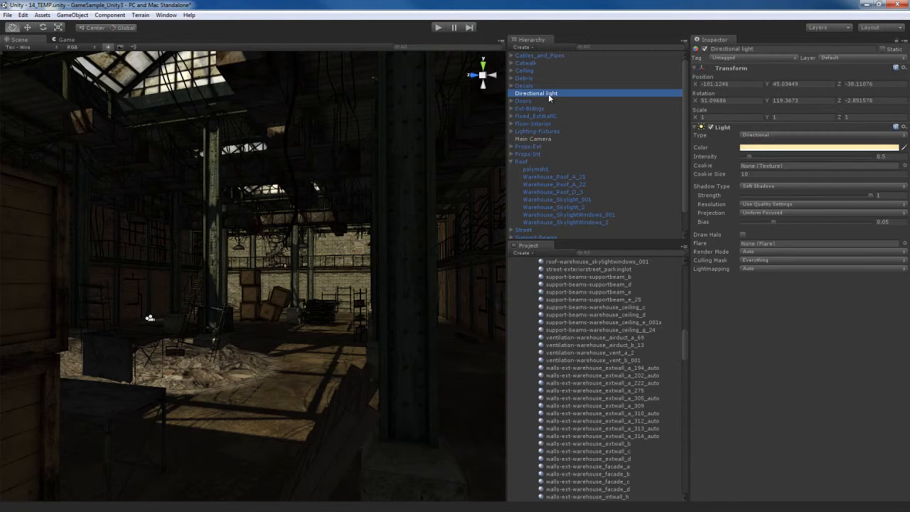
key(F2)
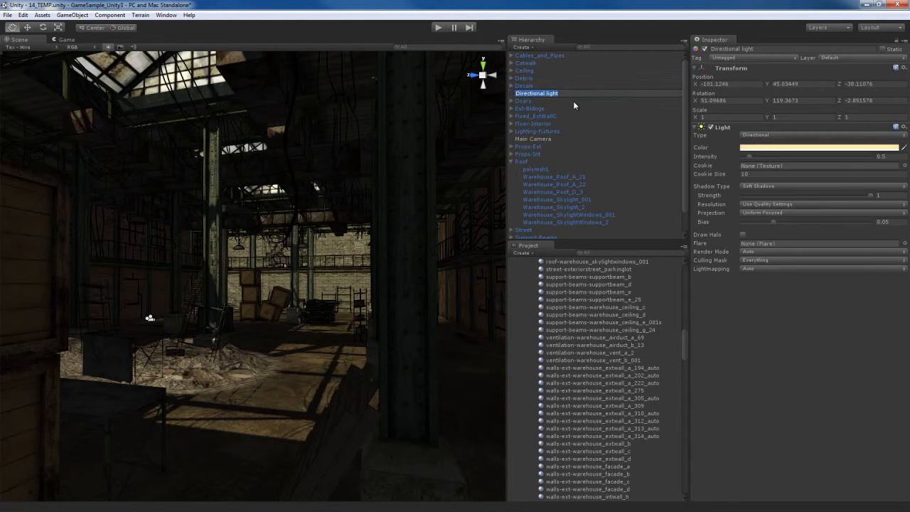
text(Sun Light)
key(Return)
scroll(585, 166, down, 2)
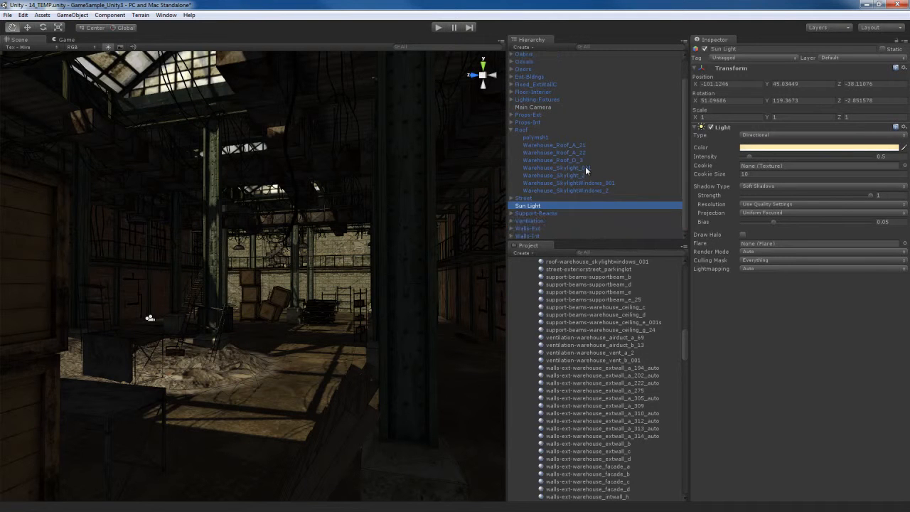
right_drag(311, 261, 313, 263)
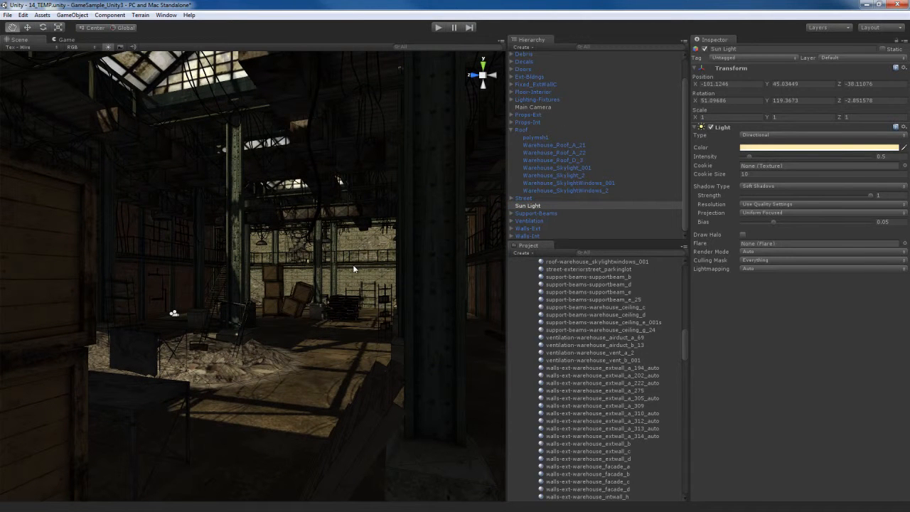